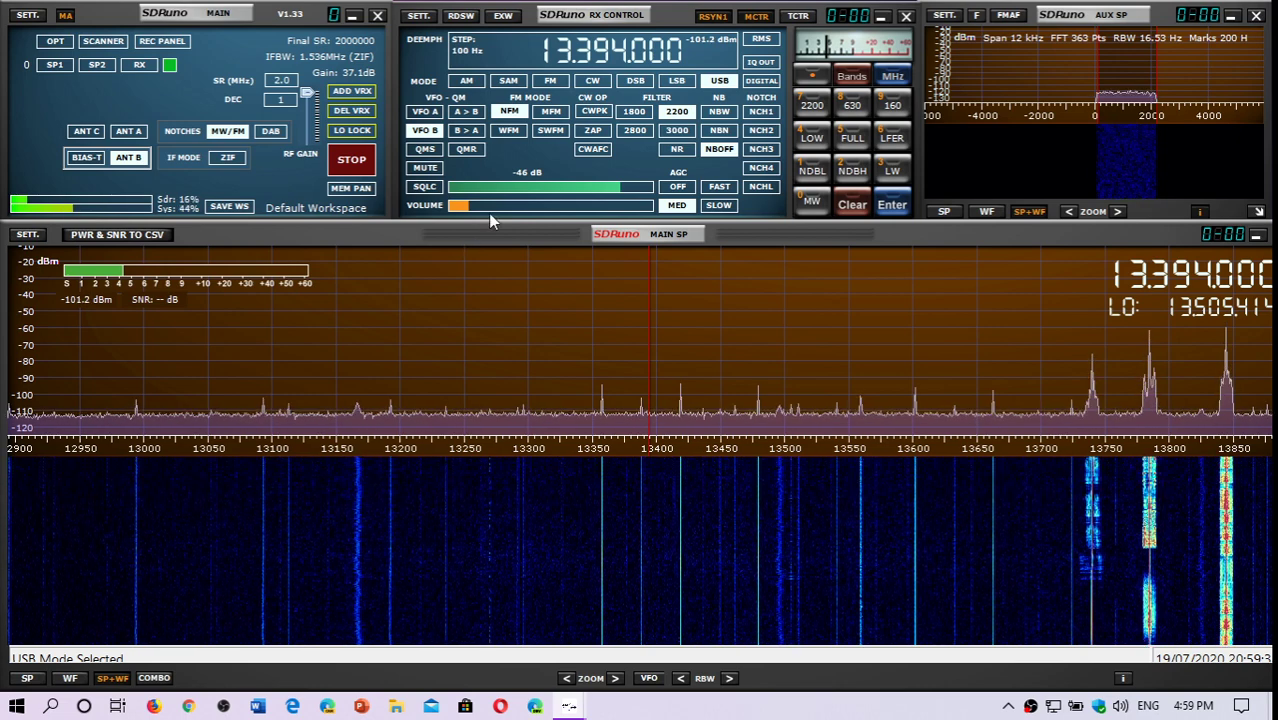
- Nudge the VOLUME slider up slightly while monitoring 13394 kHz USB
click(487, 206)
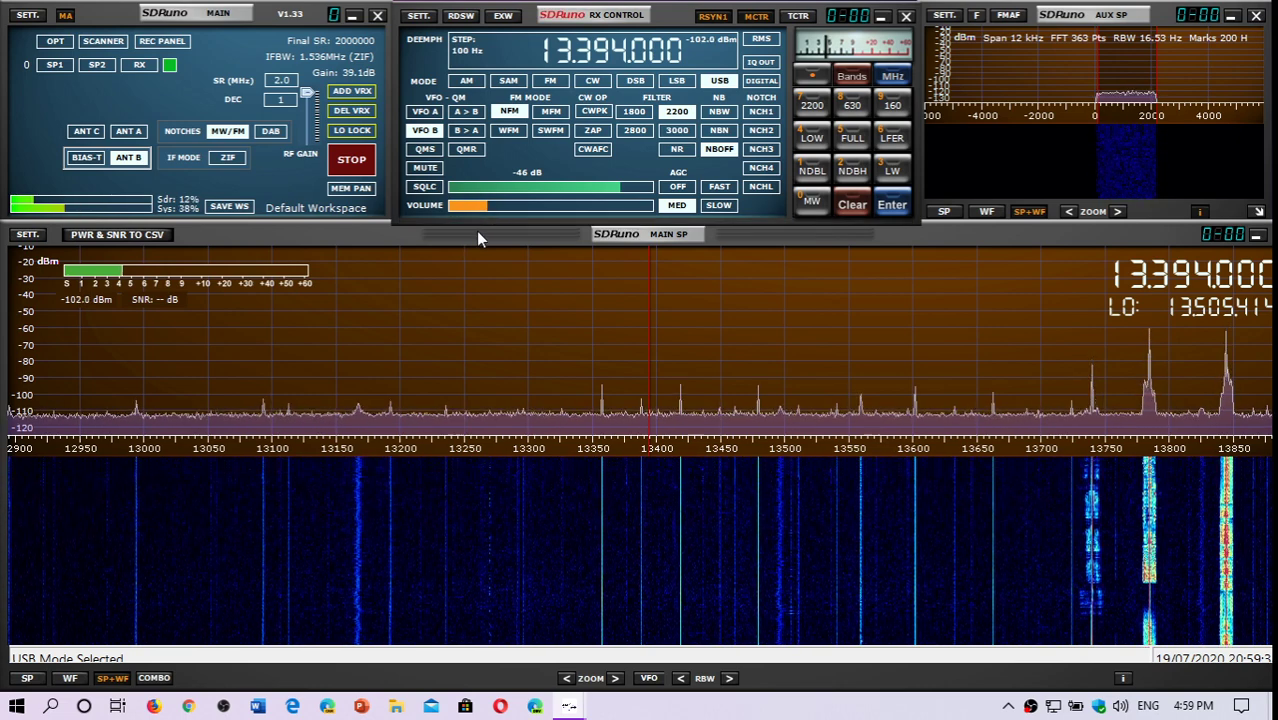
click(477, 232)
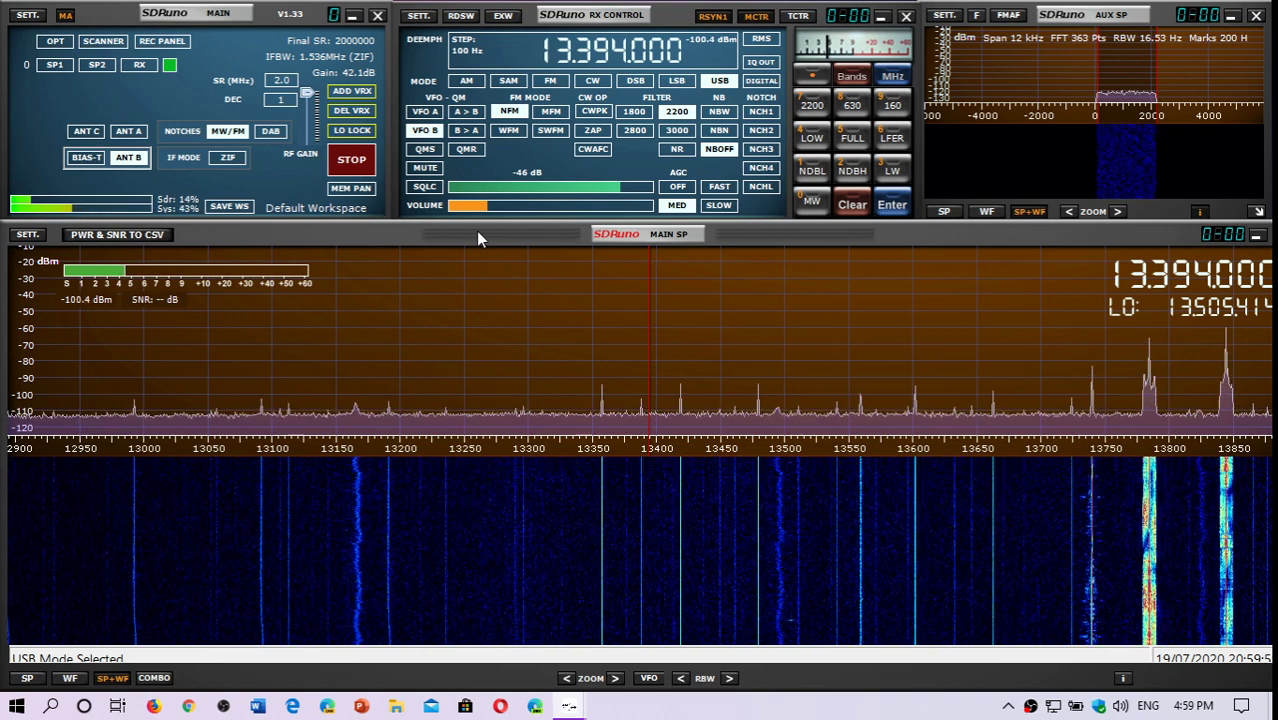
click(466, 207)
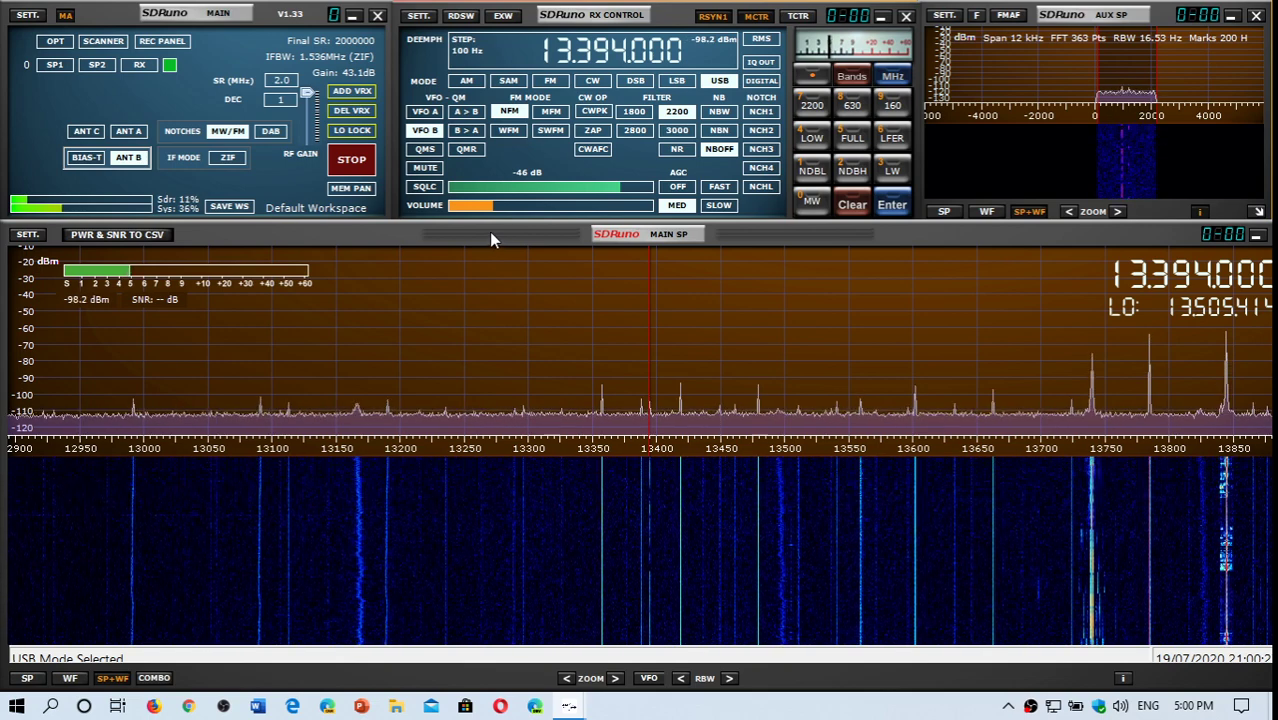
- Select antenna C and zoom the spectrum in seven steps to show the tones near 13395 kHz
click(88, 134)
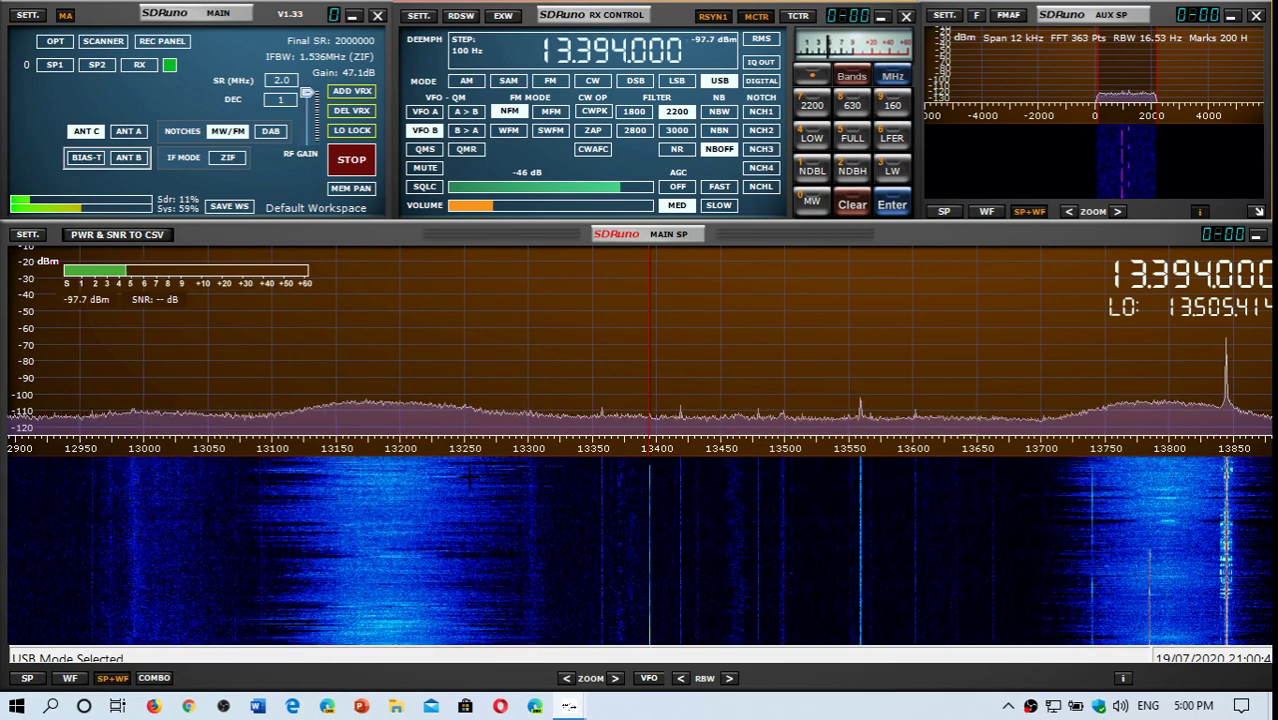
click(617, 679)
click(617, 679)
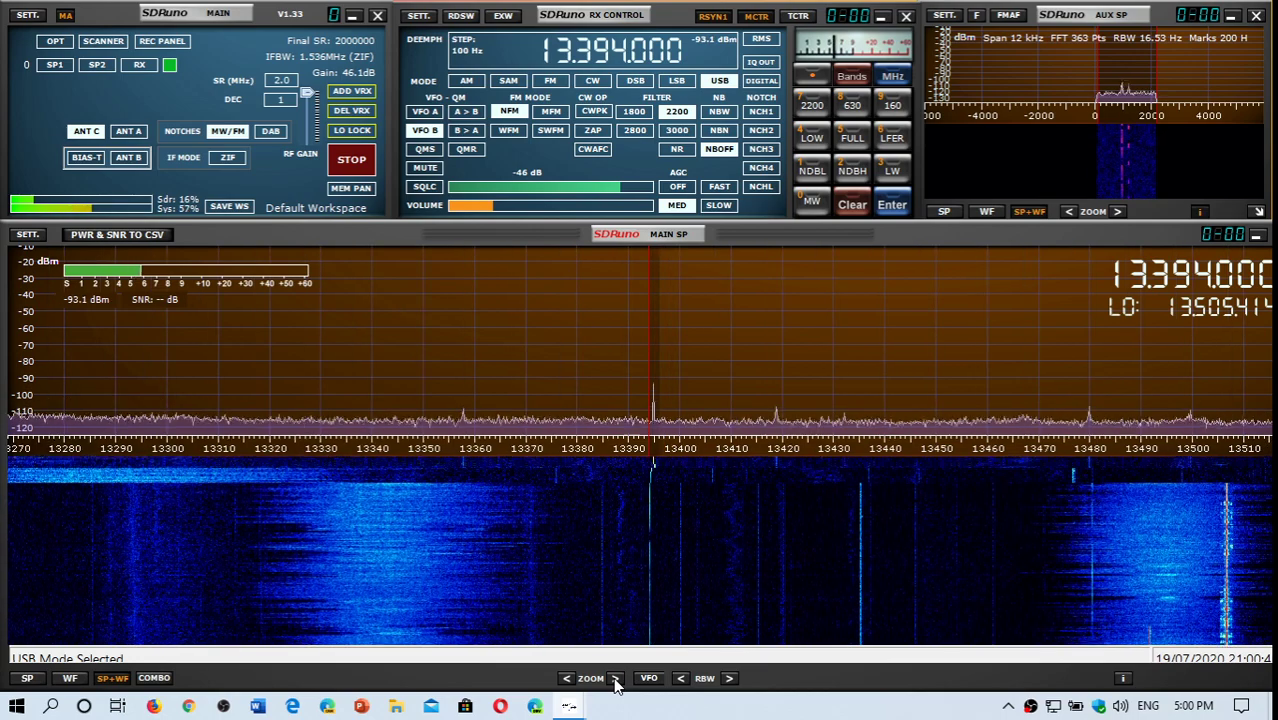
click(617, 679)
click(617, 679)
click(617, 679)
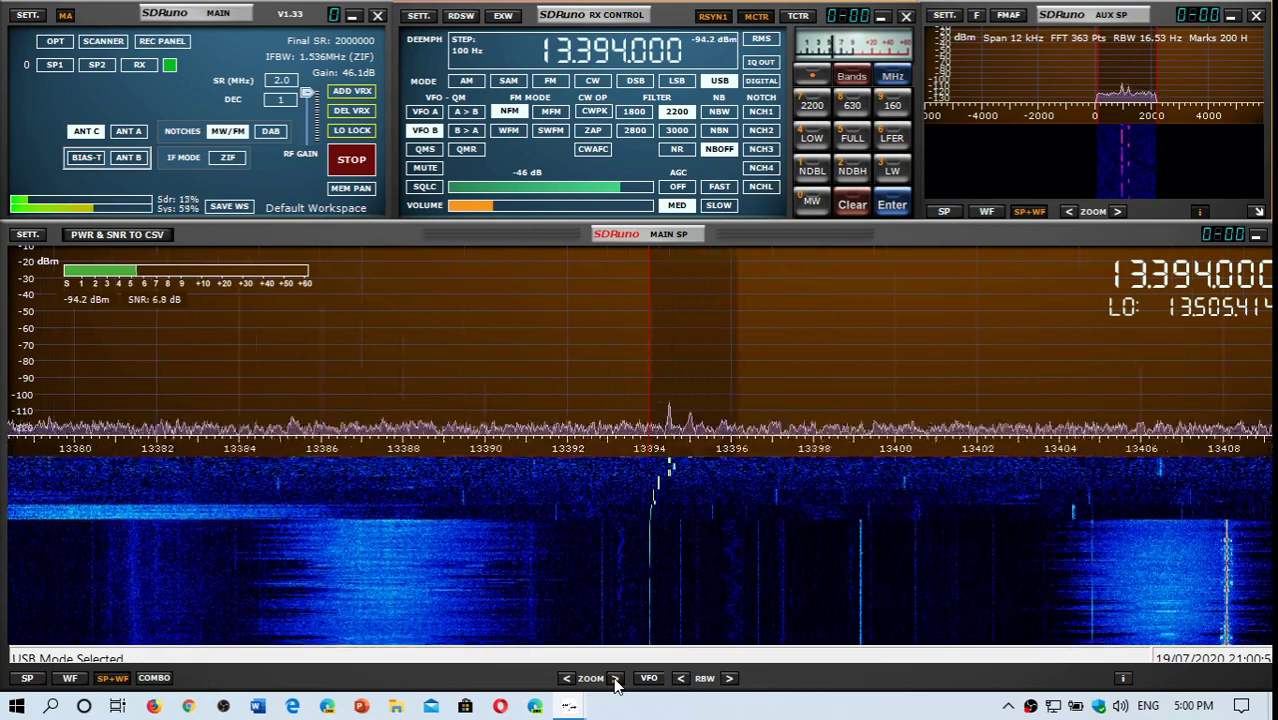
click(617, 679)
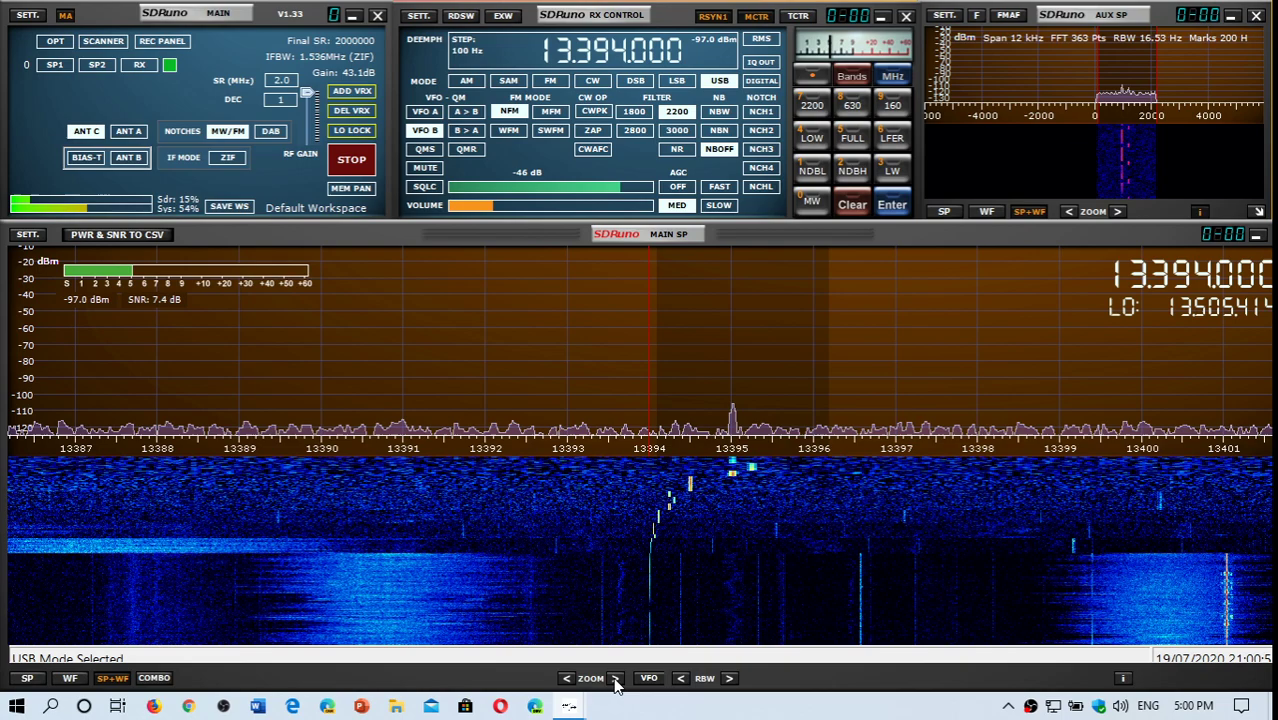
click(617, 679)
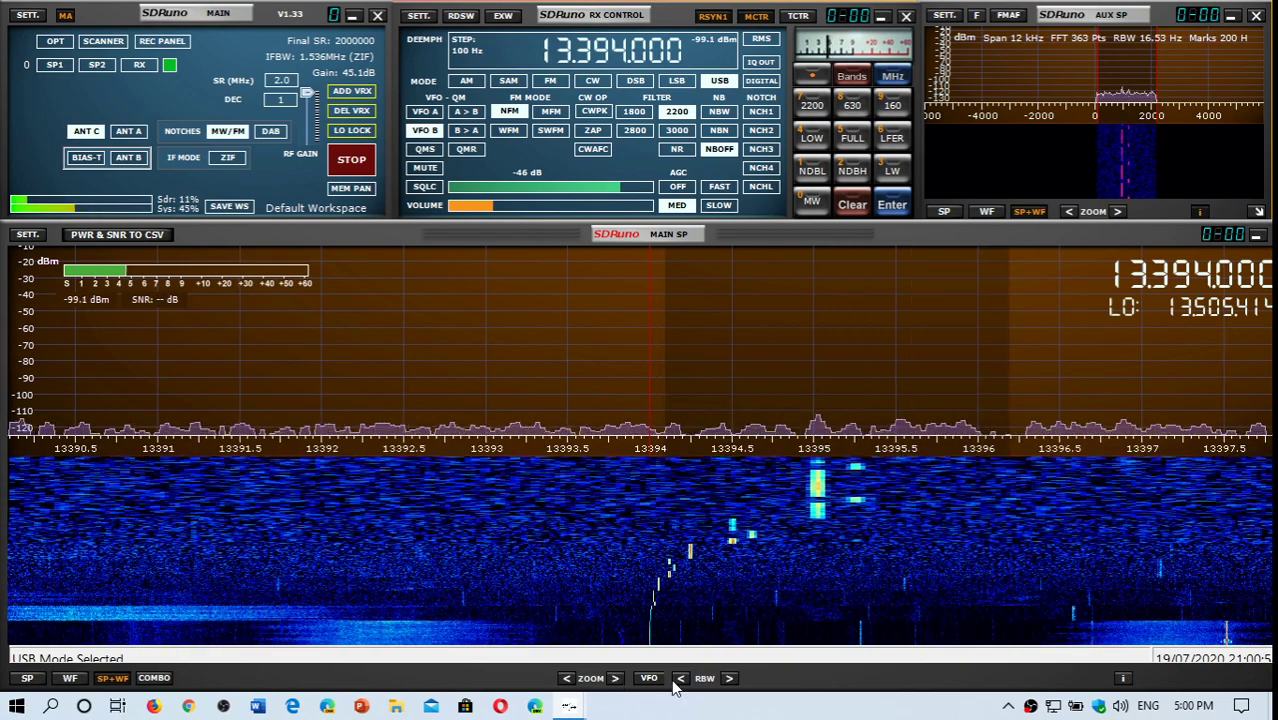
click(567, 679)
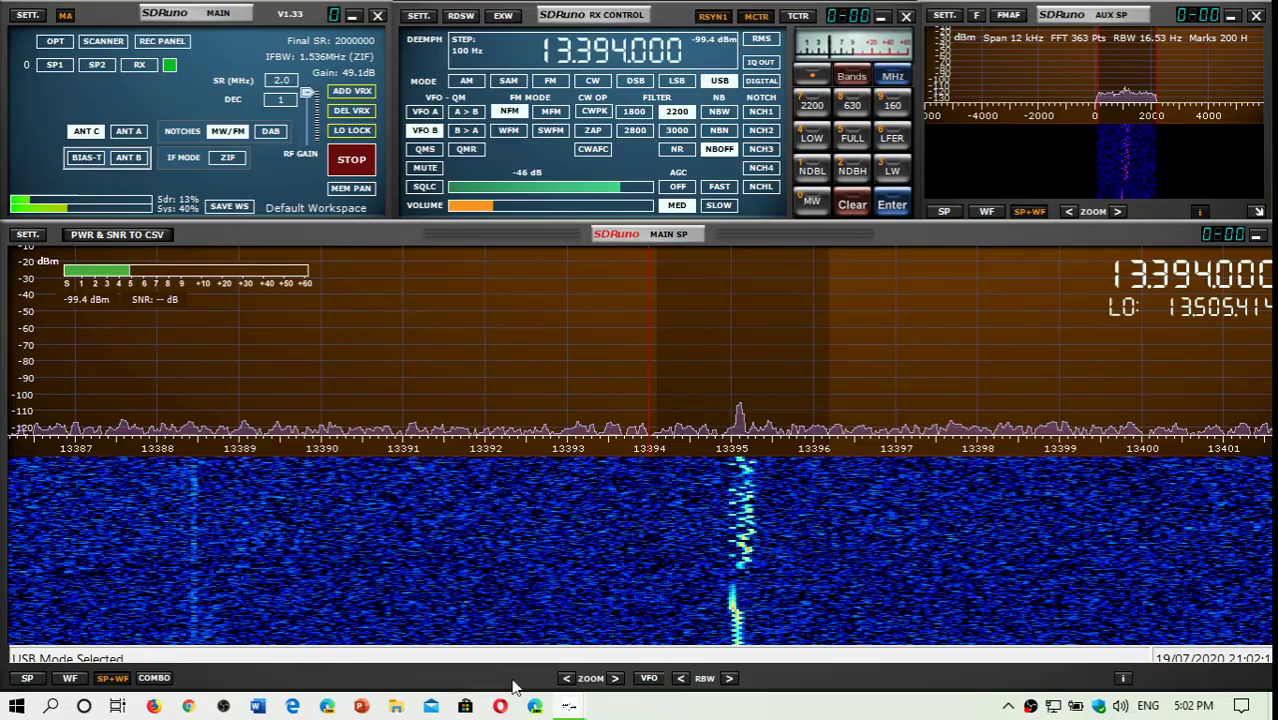
click(617, 678)
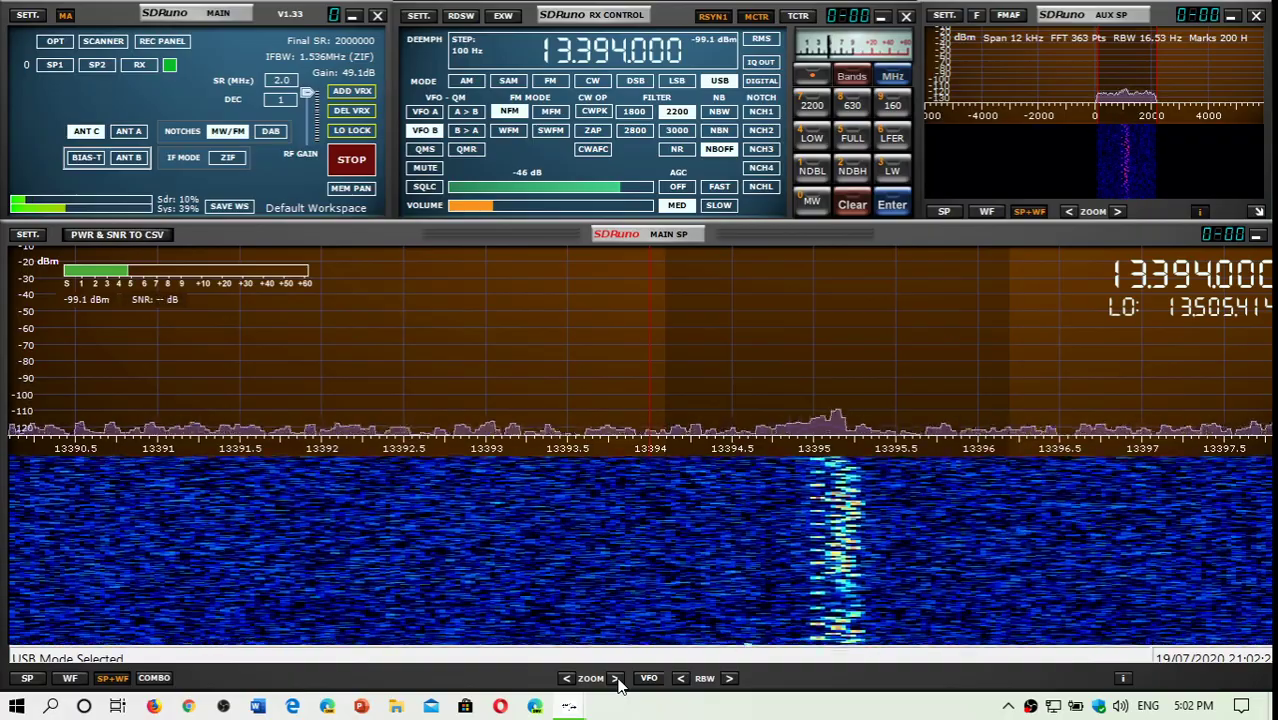
- Zoom the spectrum out three steps to about 13365–13420 kHz and lower the volume
click(567, 679)
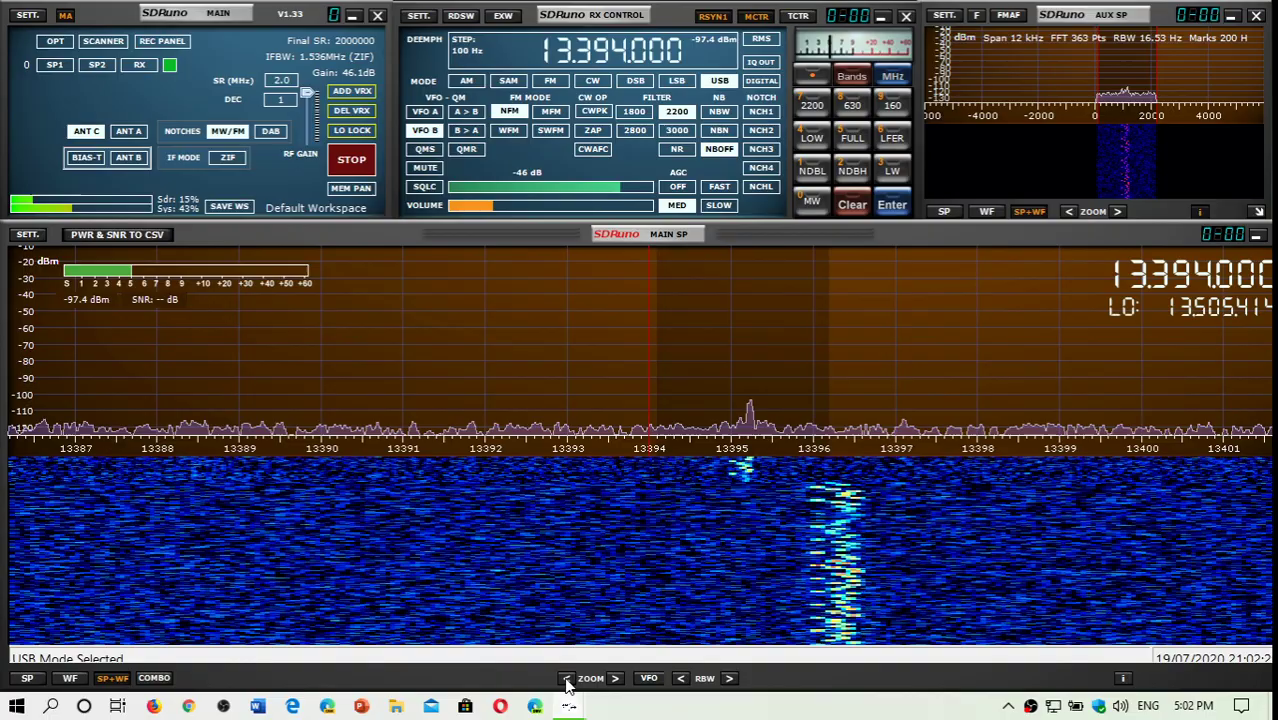
click(567, 679)
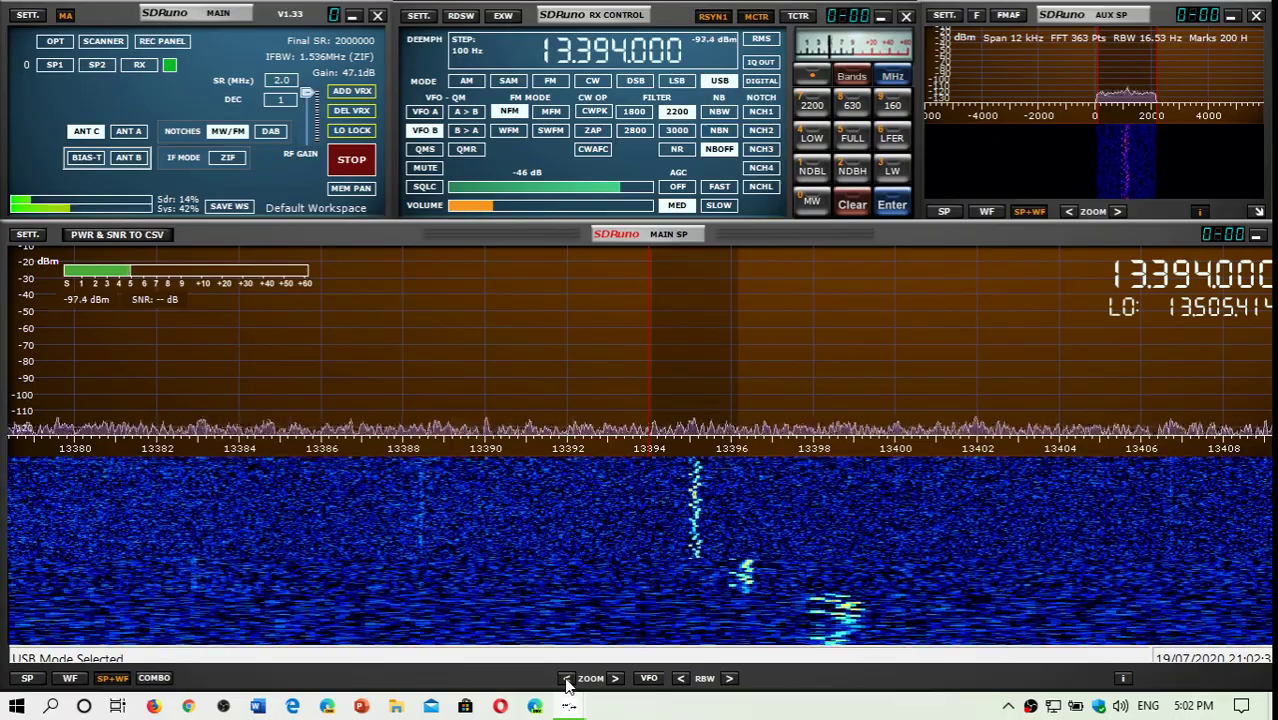
click(567, 679)
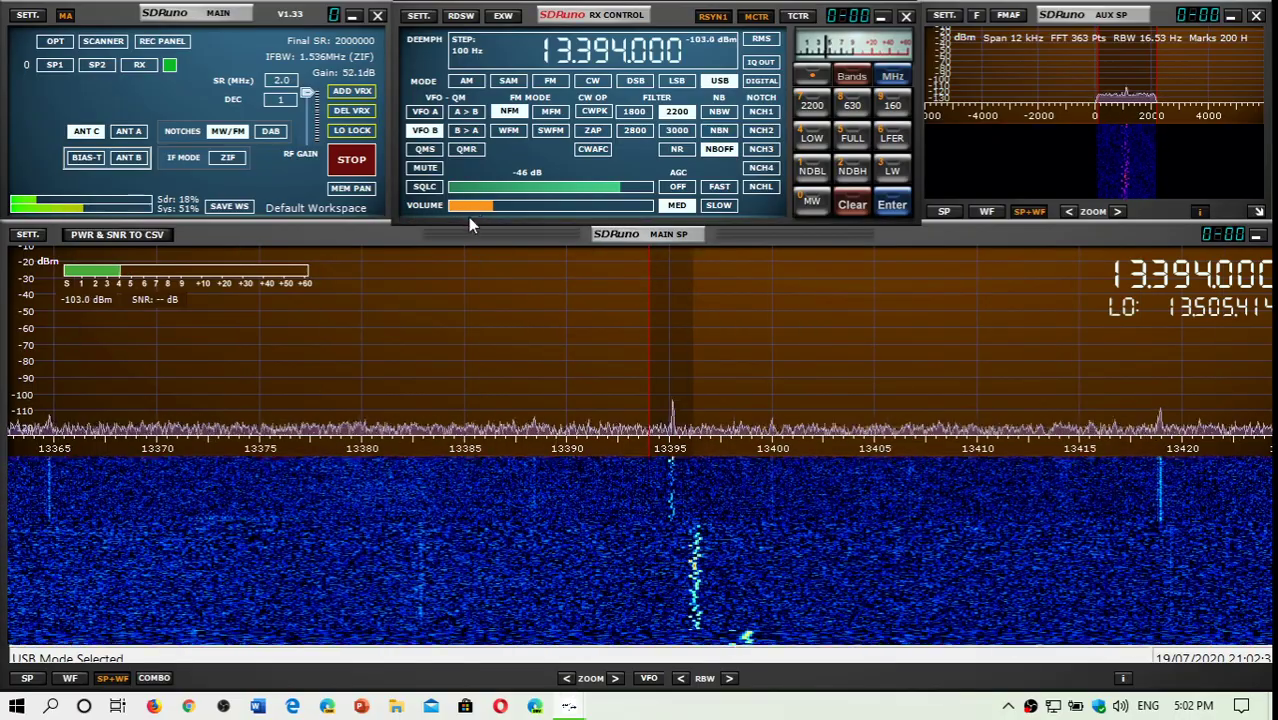
click(463, 205)
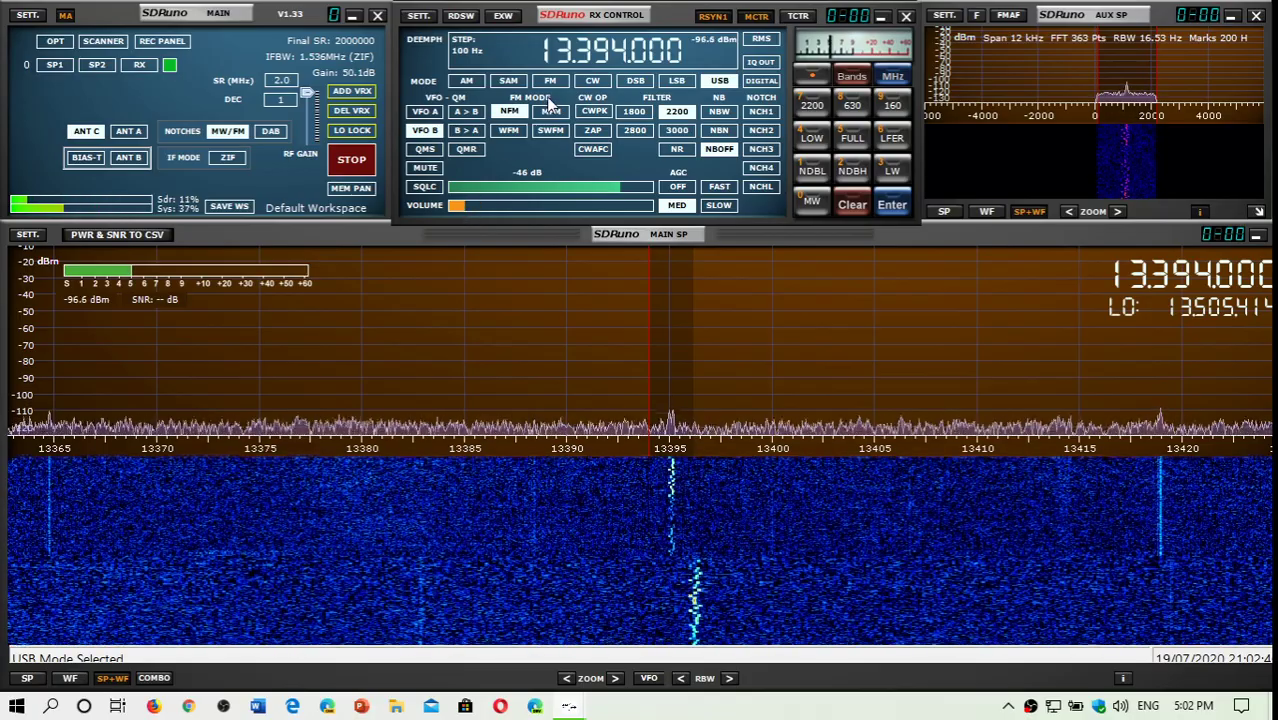
- Tune to 11.635 MHz AM with an 8000 Hz filter, lower the volume, and select antenna B
click(555, 47)
text(1)
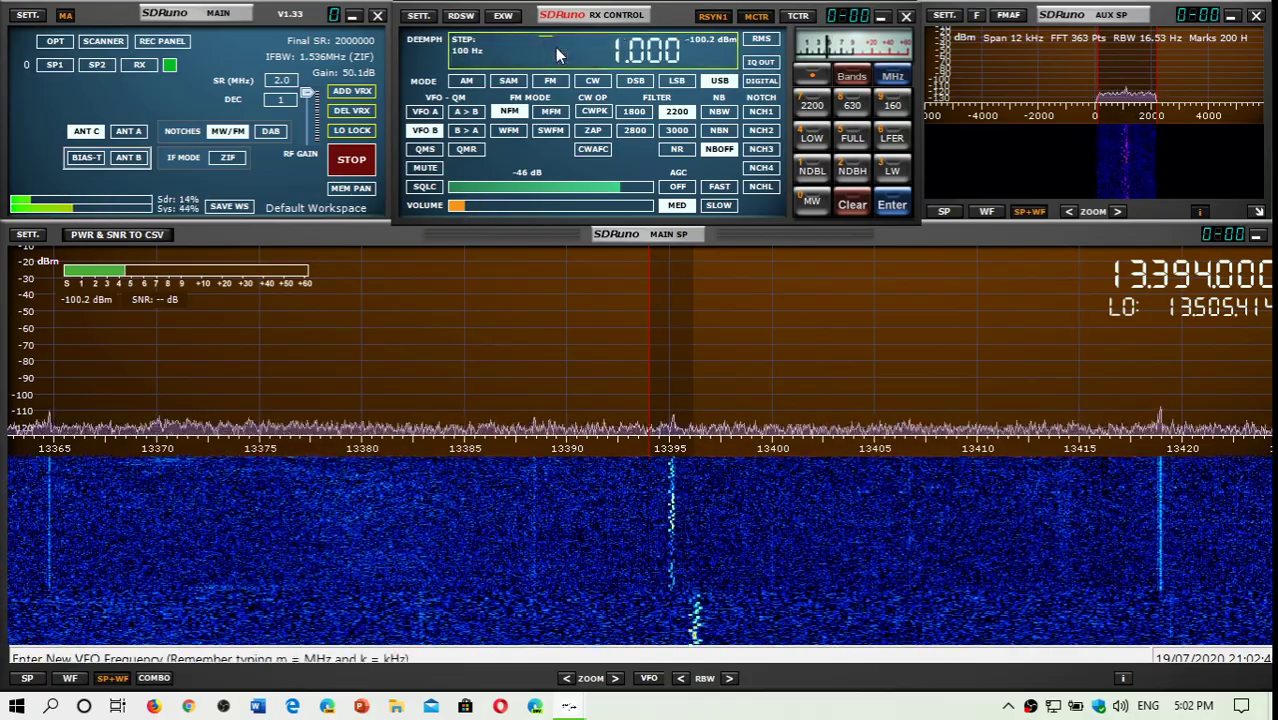
text(1.635)
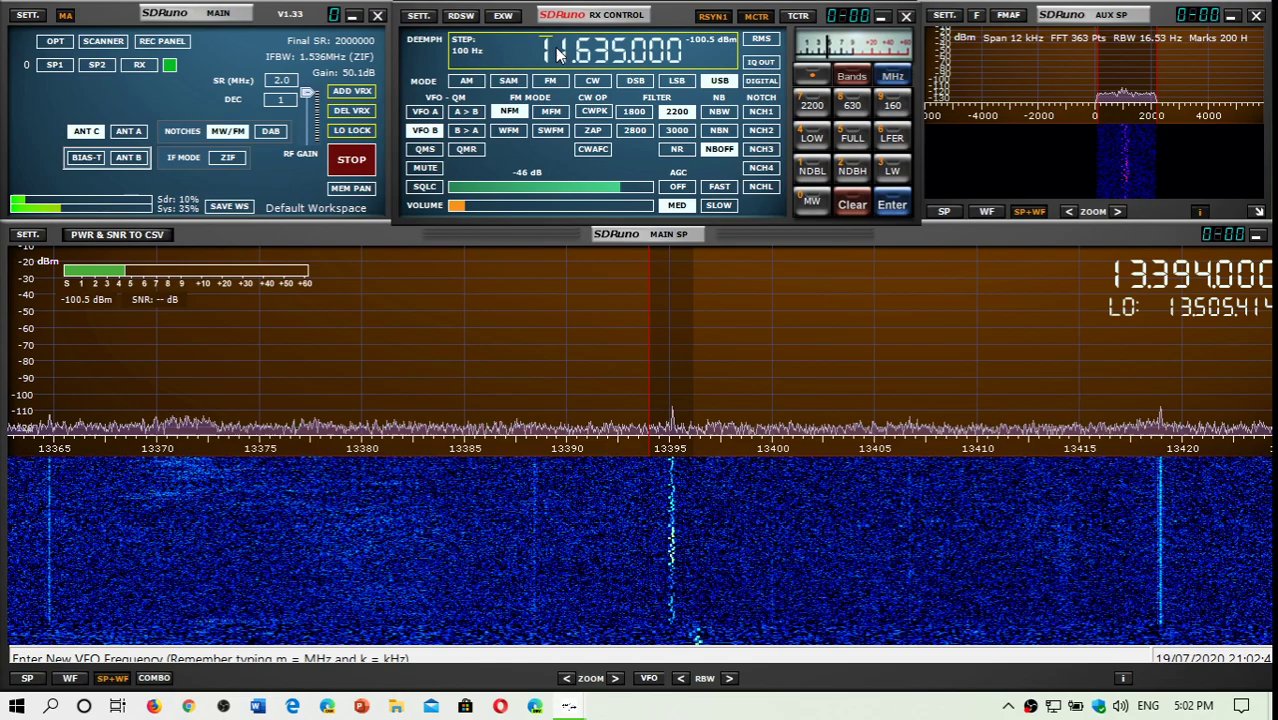
key(Return)
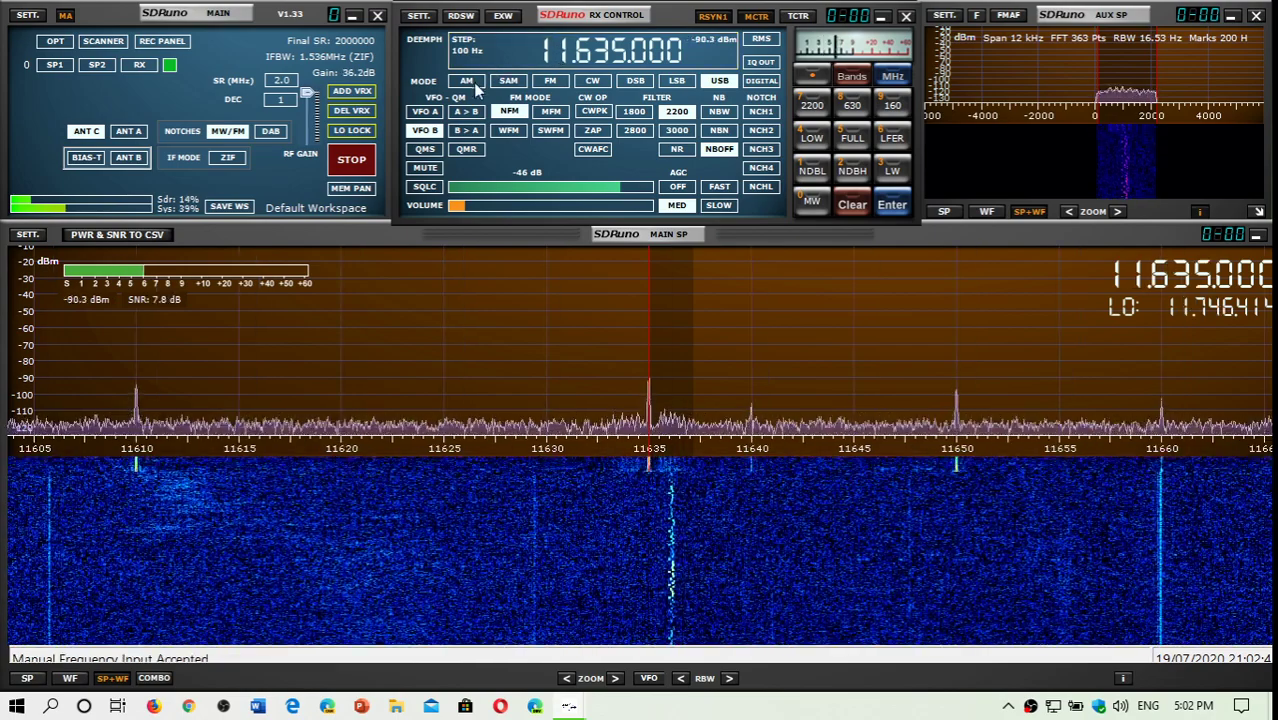
click(469, 82)
click(505, 205)
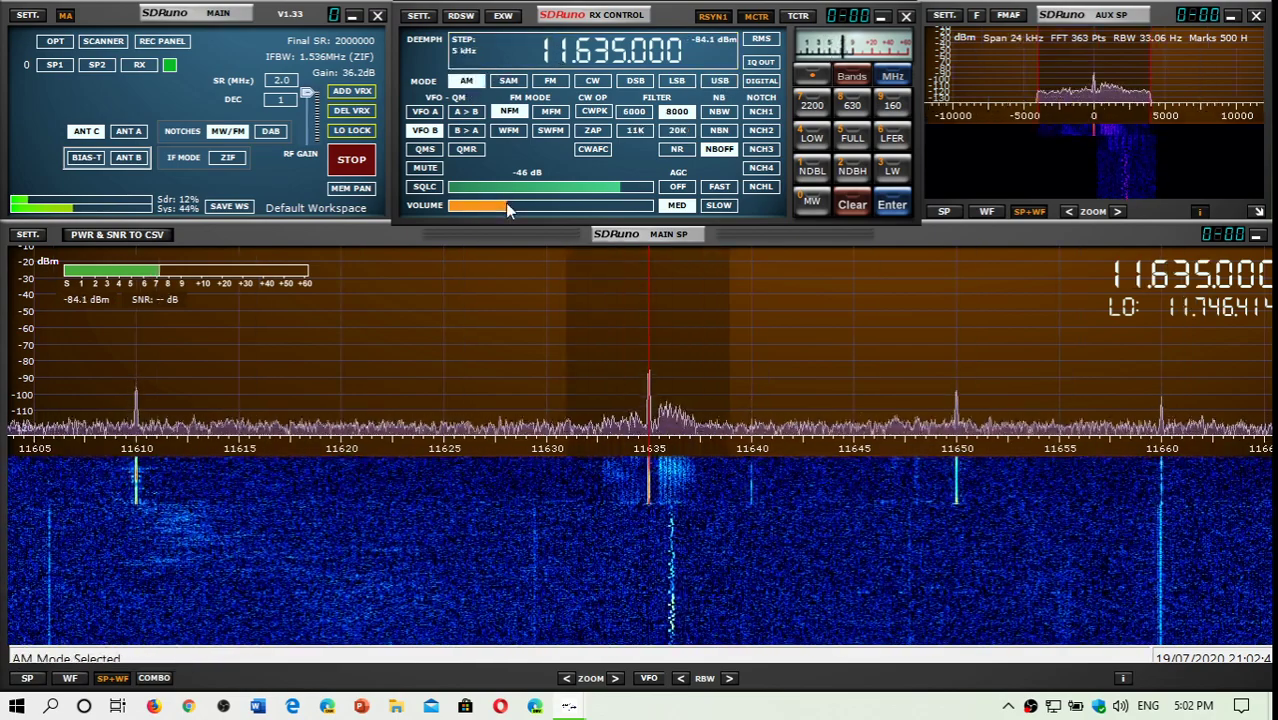
drag(505, 205, 480, 206)
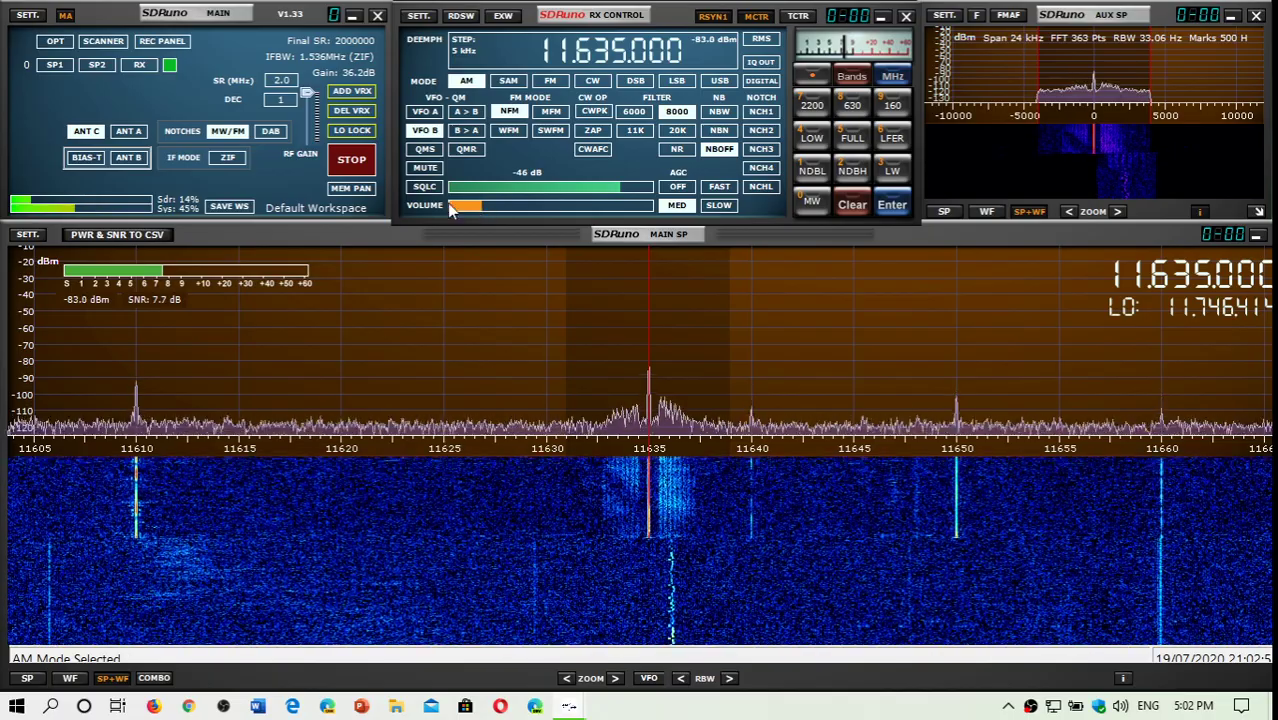
click(130, 161)
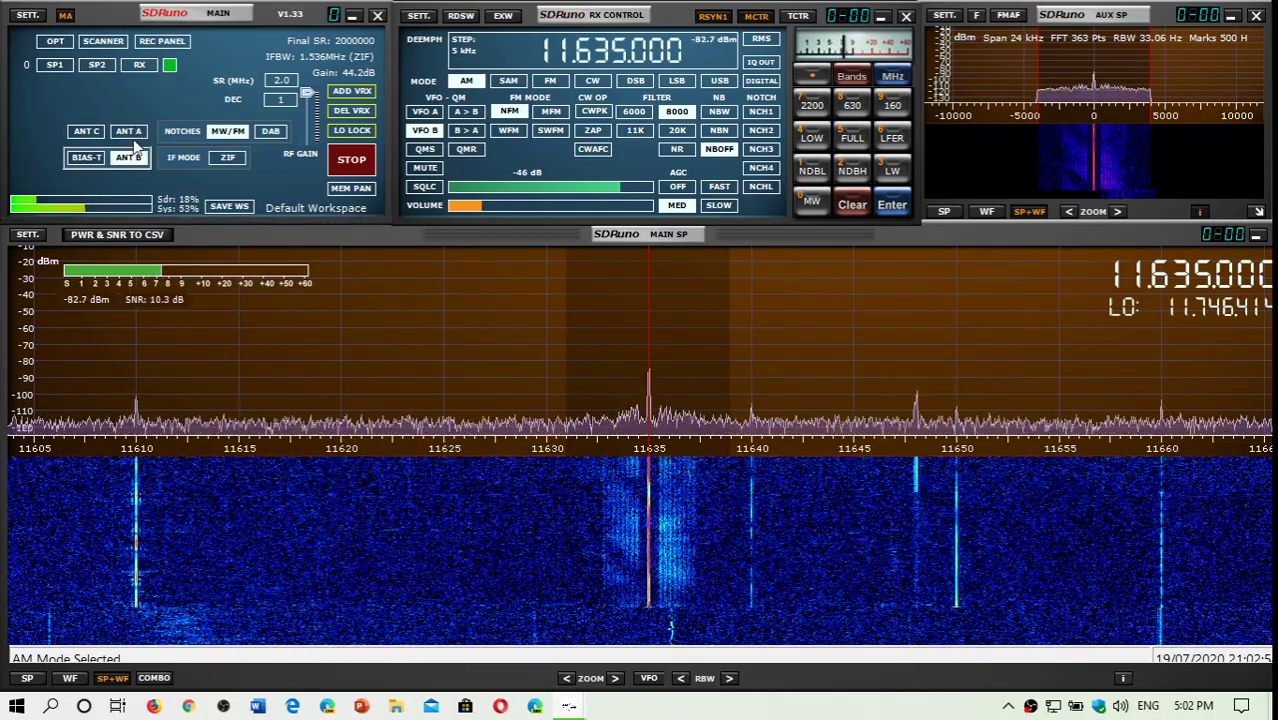
- Switch from antenna A to antenna C and fine-tune the volume on 11635 kHz AM
click(138, 133)
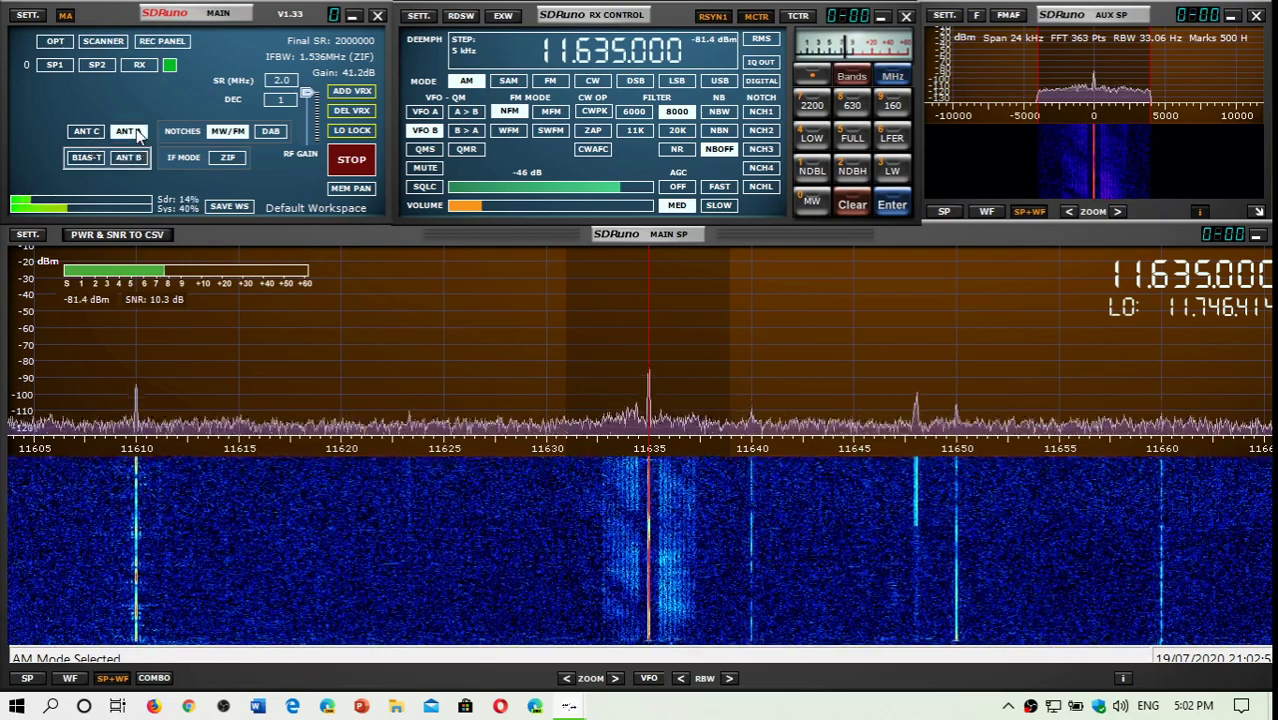
click(86, 131)
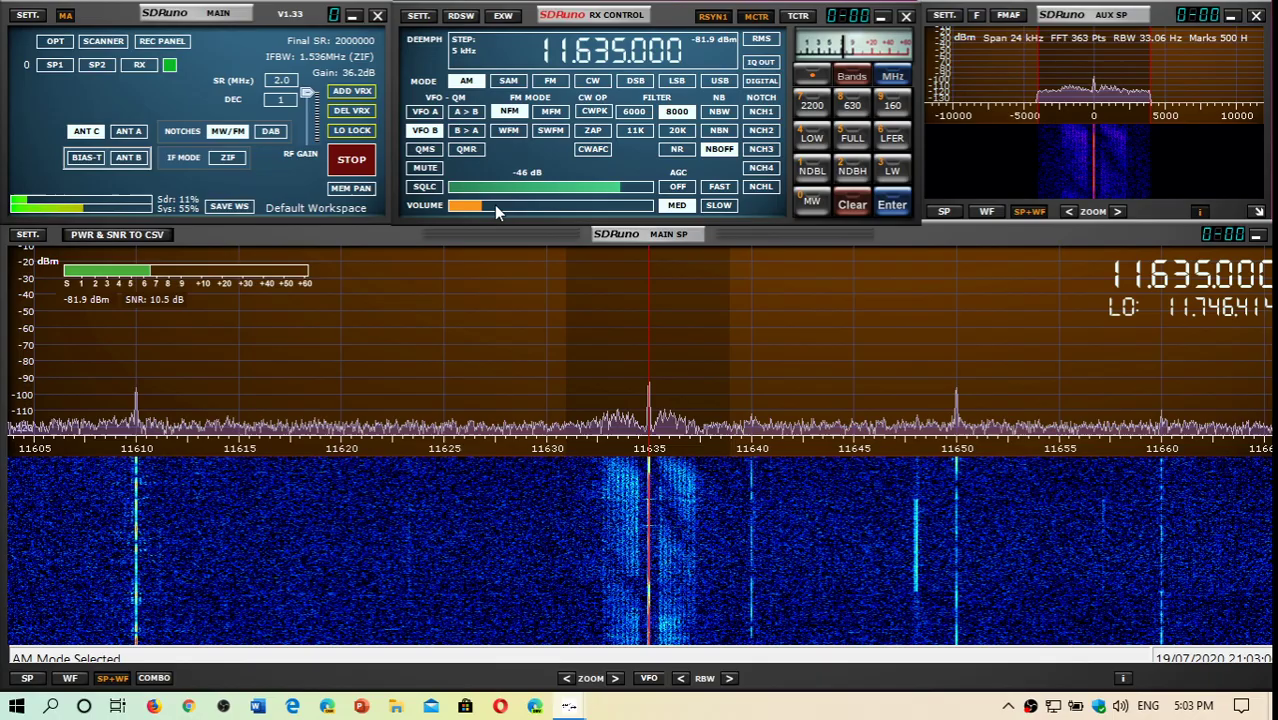
click(488, 205)
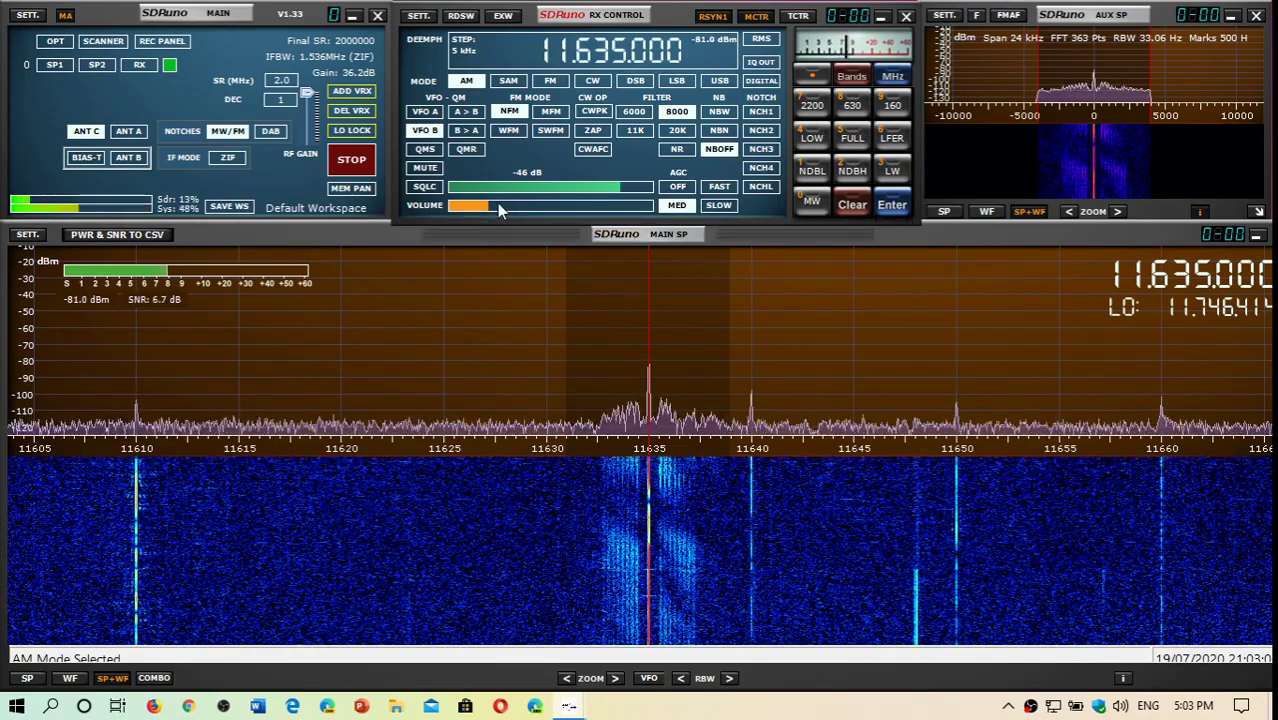
click(474, 205)
click(500, 205)
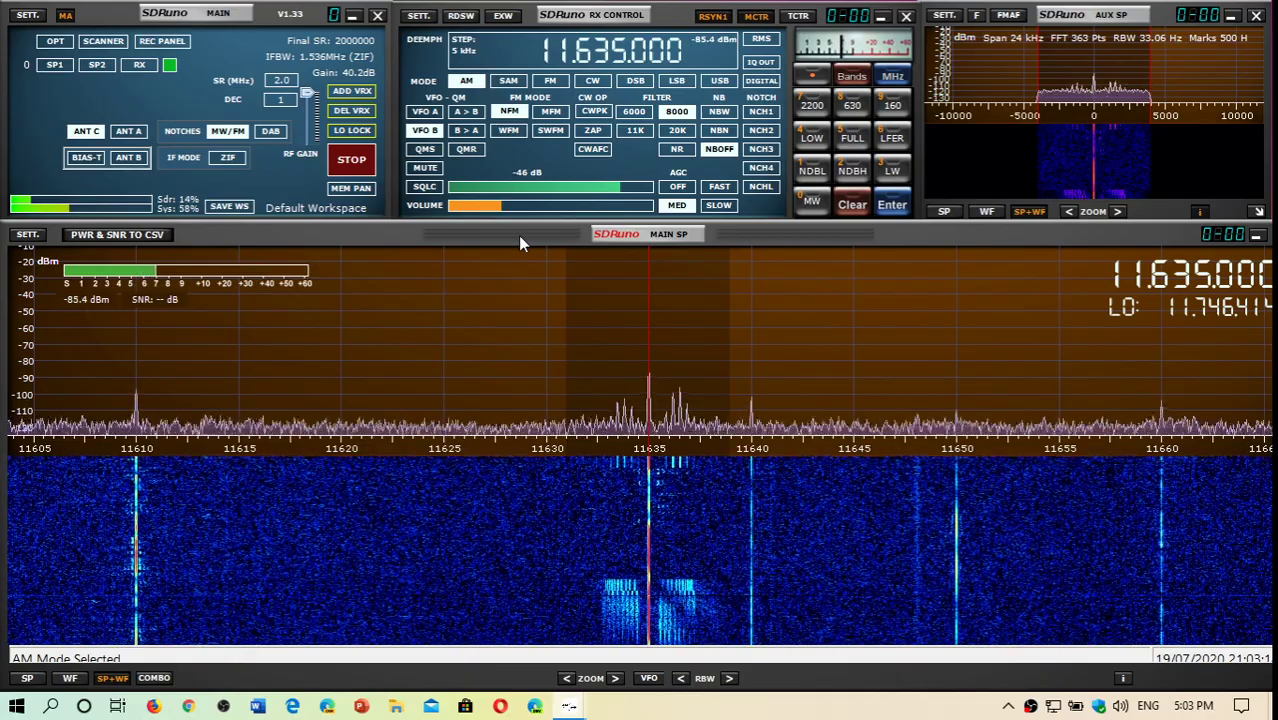
click(476, 205)
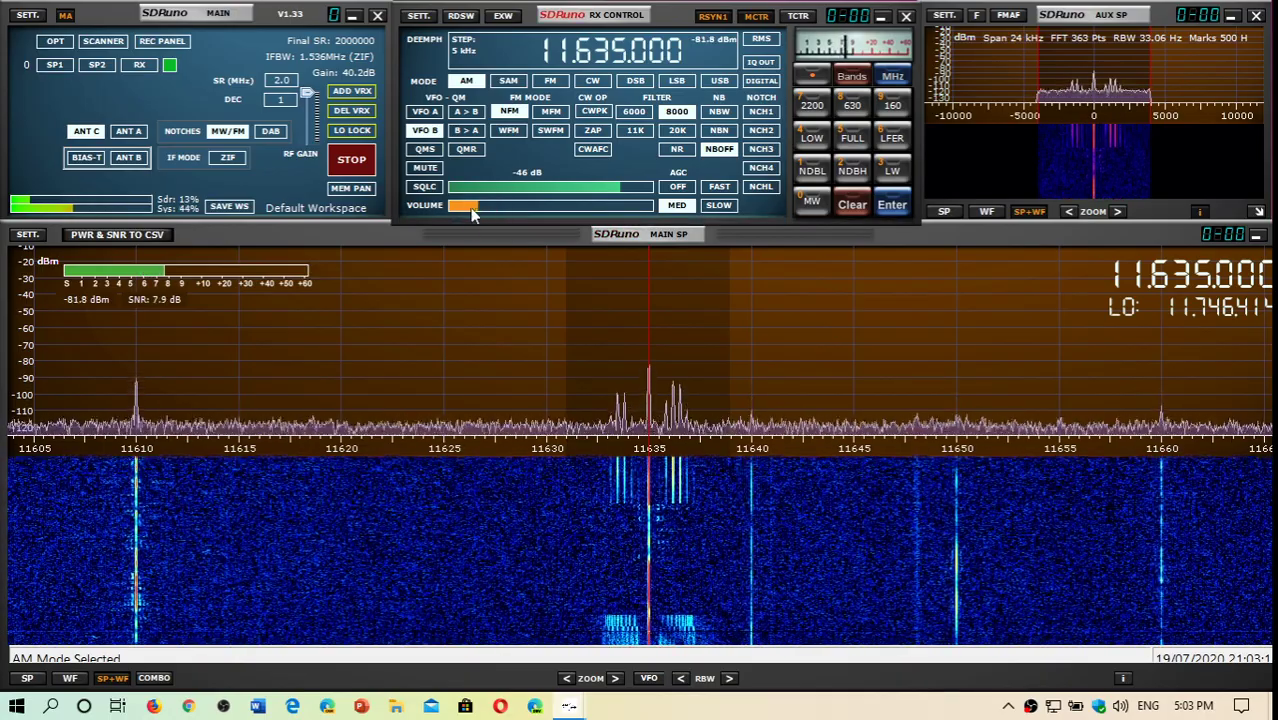
click(468, 234)
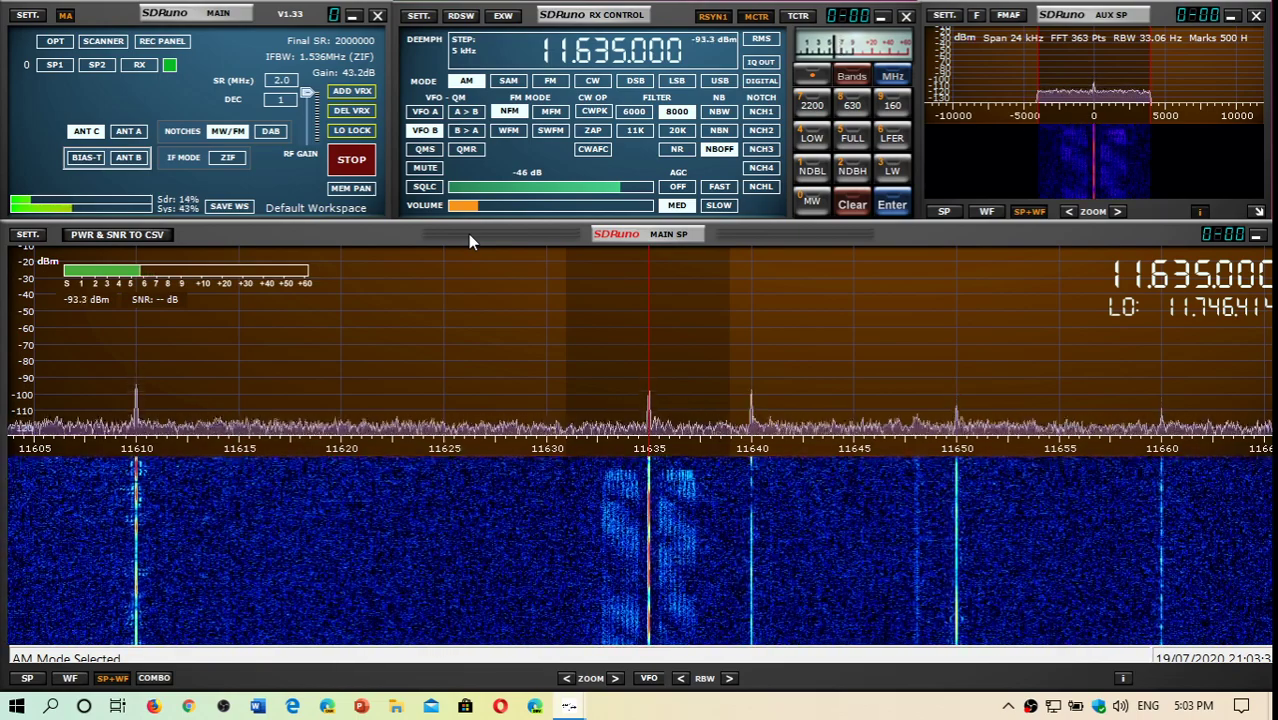
click(492, 205)
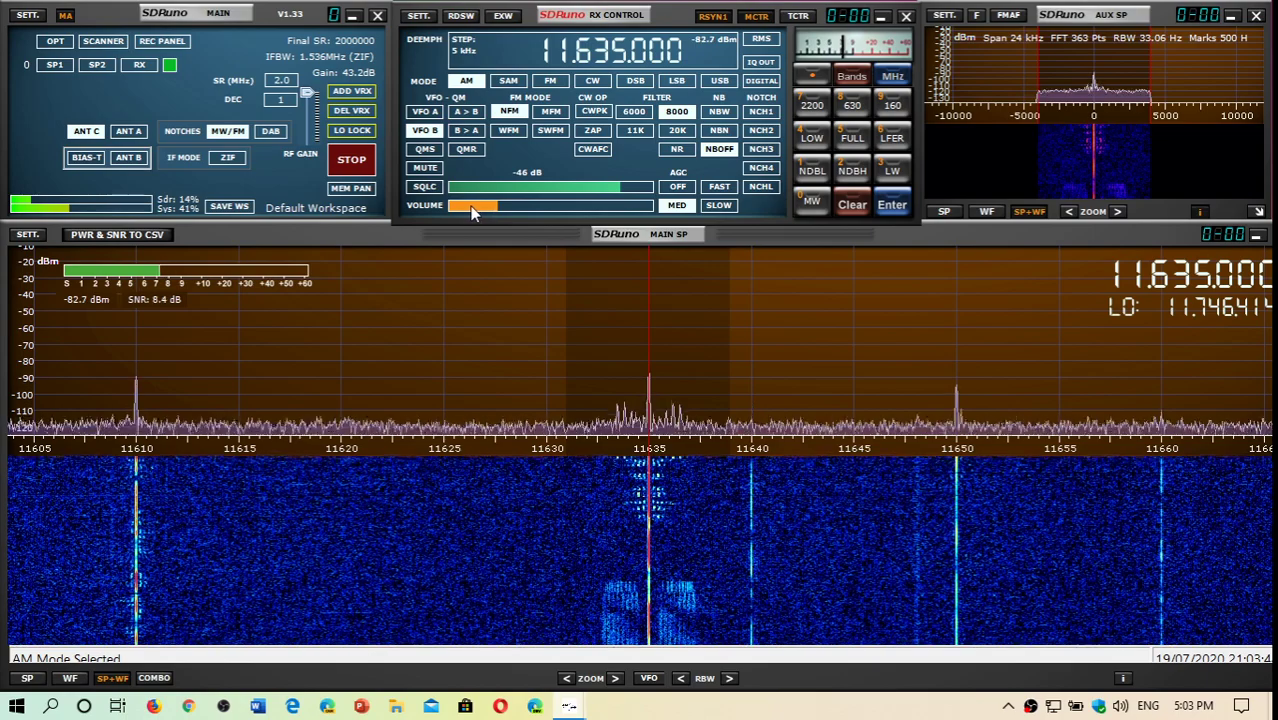
- Adjust the VOLUME bar a few times, leaving it slightly lower on 11635 kHz AM
click(468, 207)
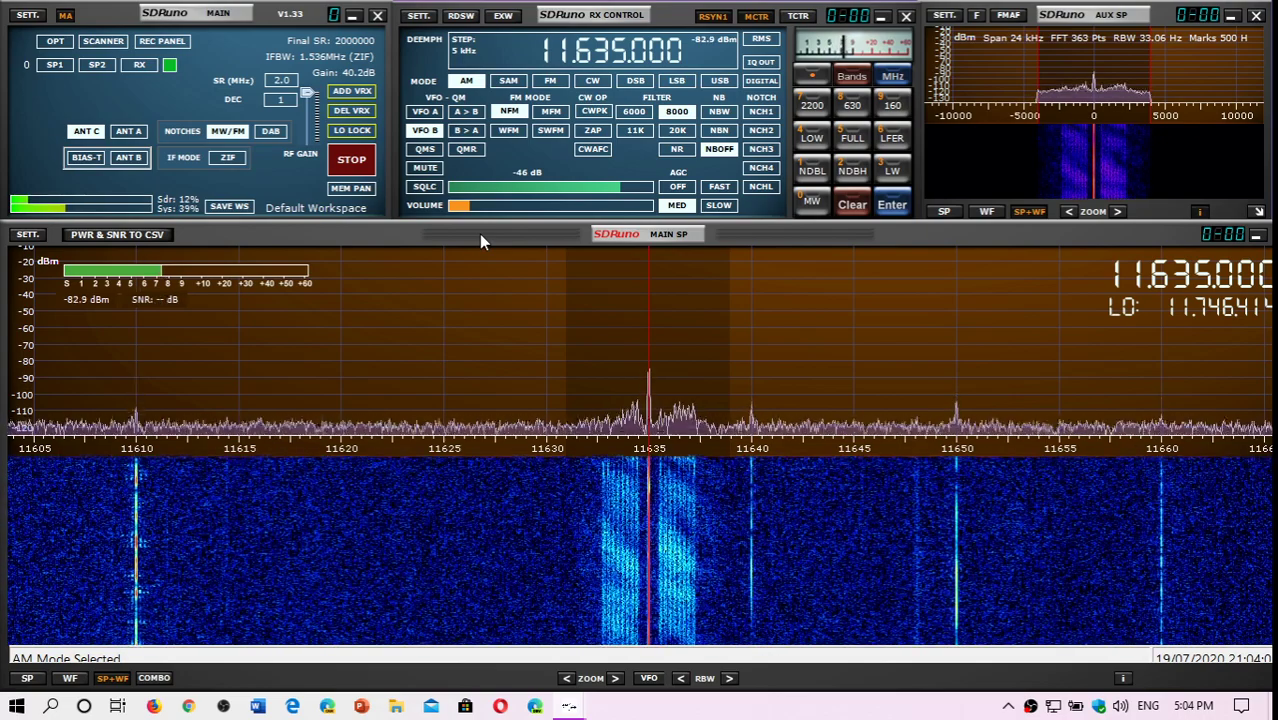
click(487, 217)
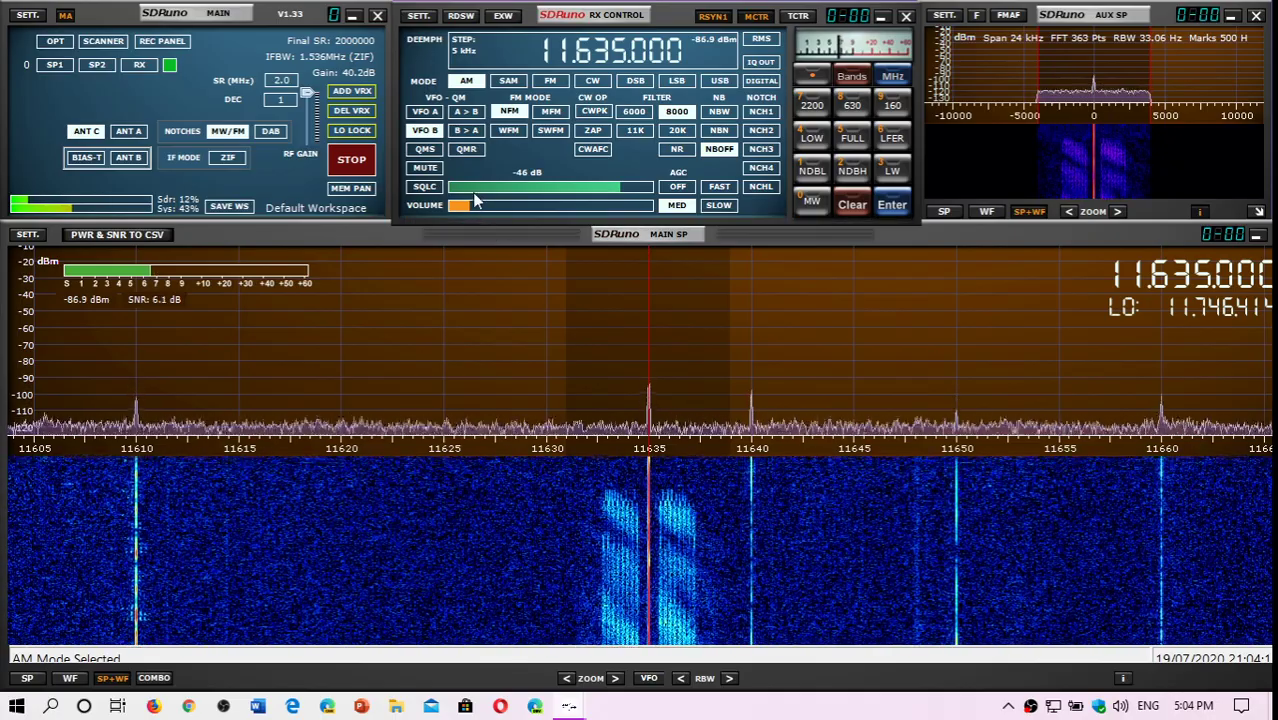
click(477, 203)
click(490, 236)
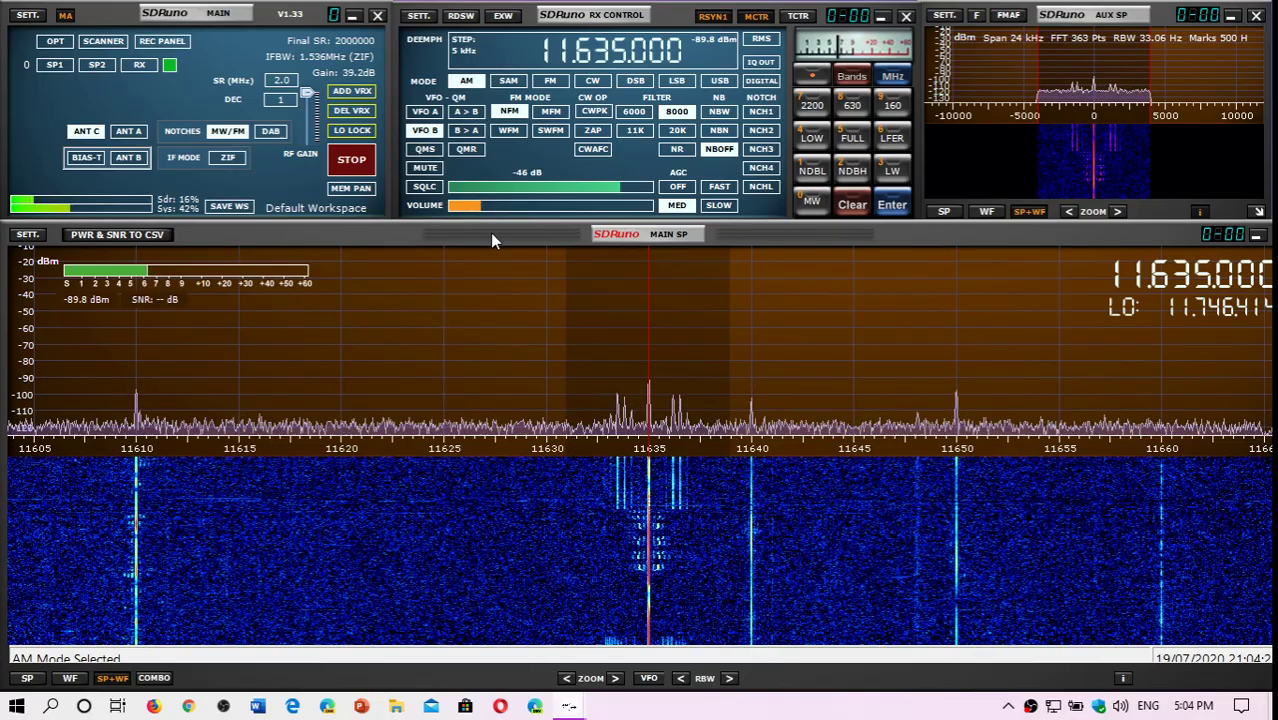
click(420, 222)
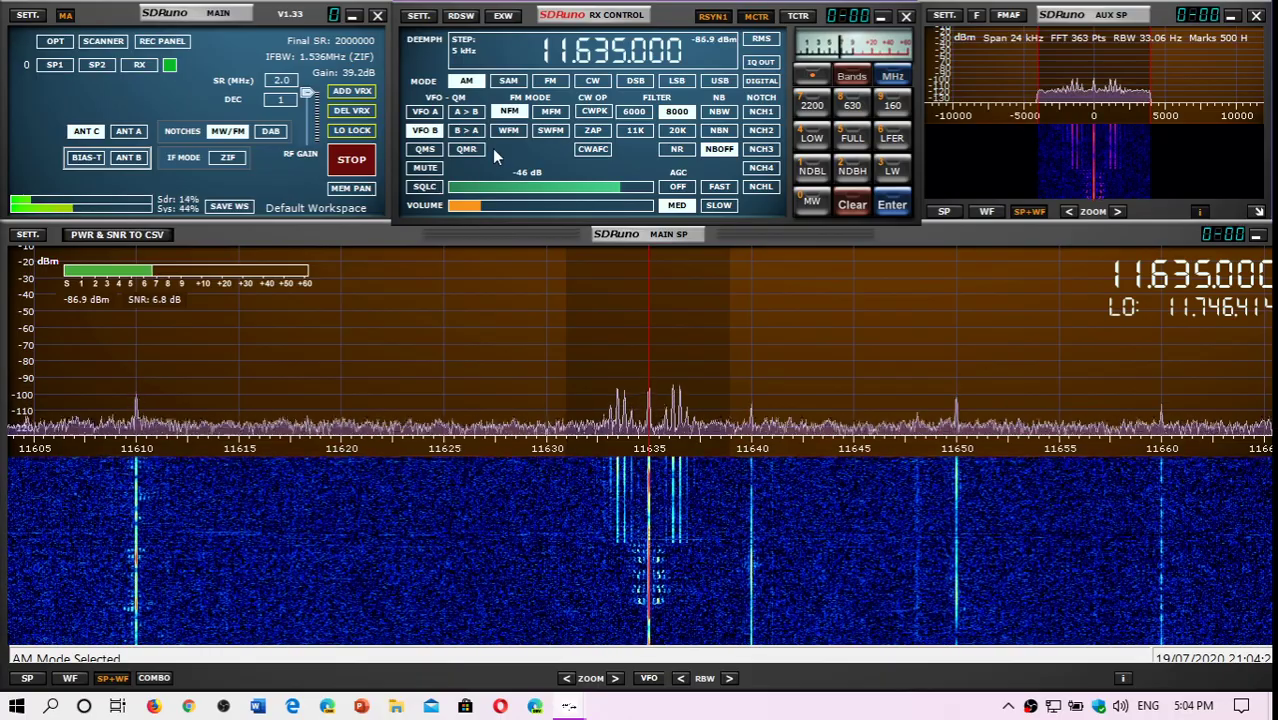
click(476, 206)
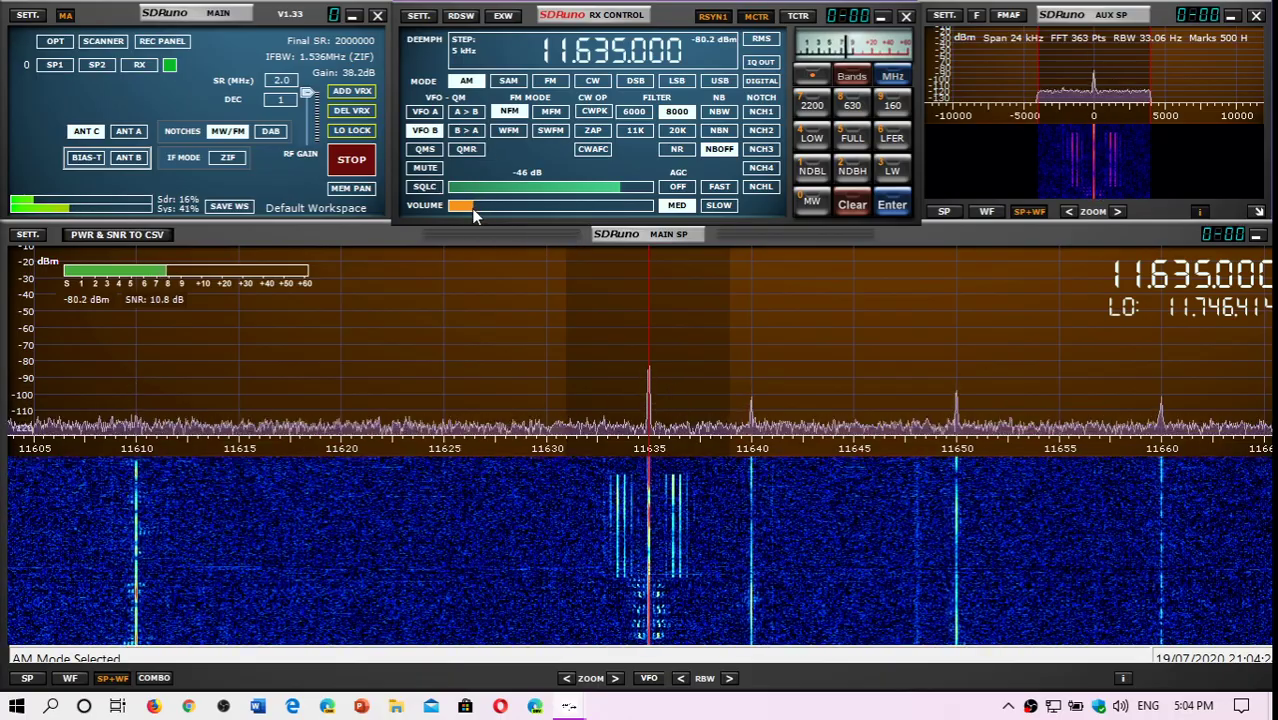